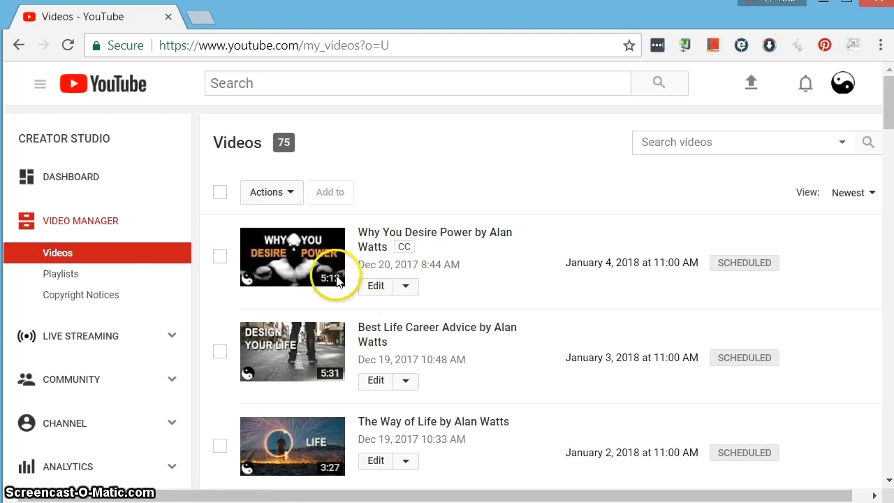
Open the Subtitles/CC page for Best Life Career Advice by Alan Watts.
{"action": "left_click", "coordinate": [381, 387]}
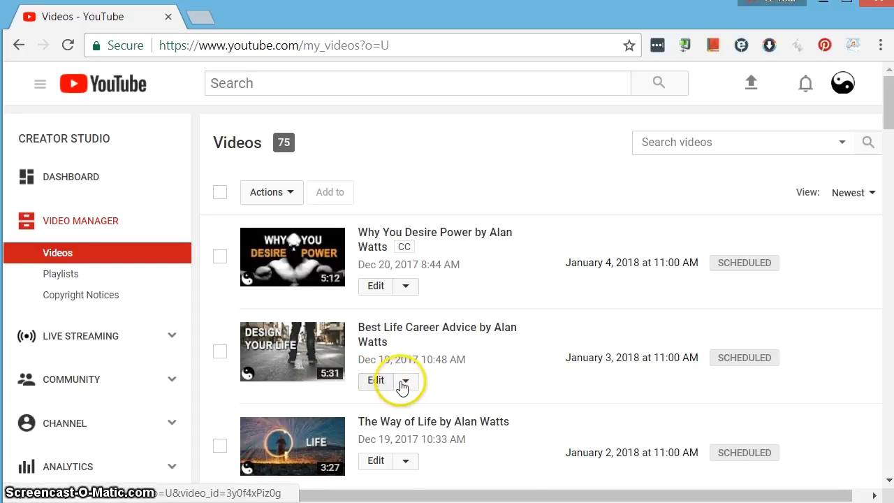
{"action": "left_click", "coordinate": [405, 383]}
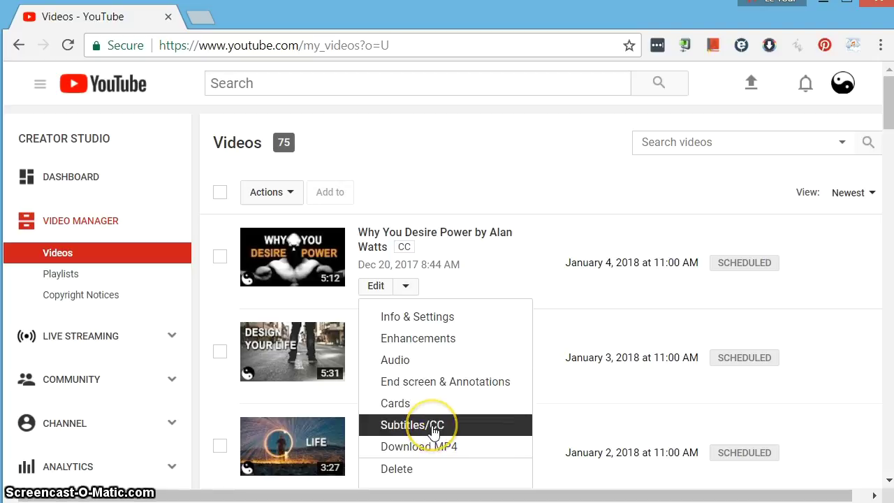
{"action": "left_click", "coordinate": [412, 425]}
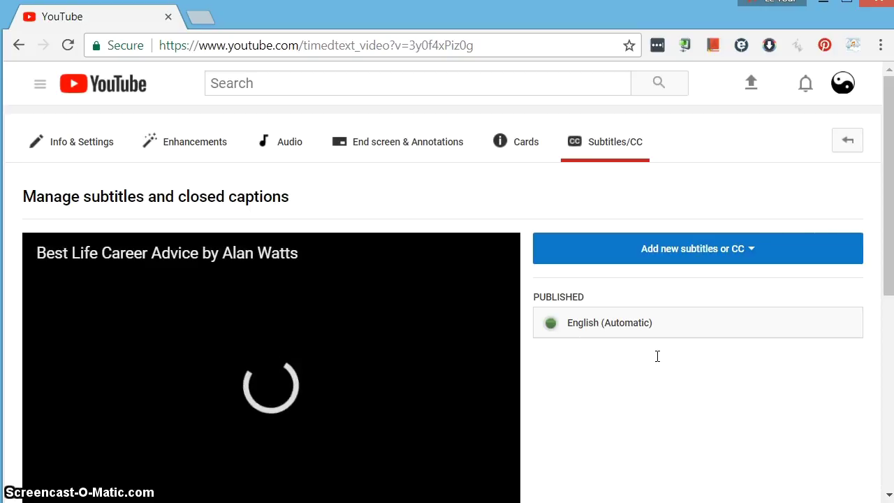
{"action": "scroll", "coordinate": [657, 356], "scroll_direction": "down", "scroll_amount": 3}
{"action": "scroll", "coordinate": [658, 356], "scroll_direction": "up", "scroll_amount": 1}
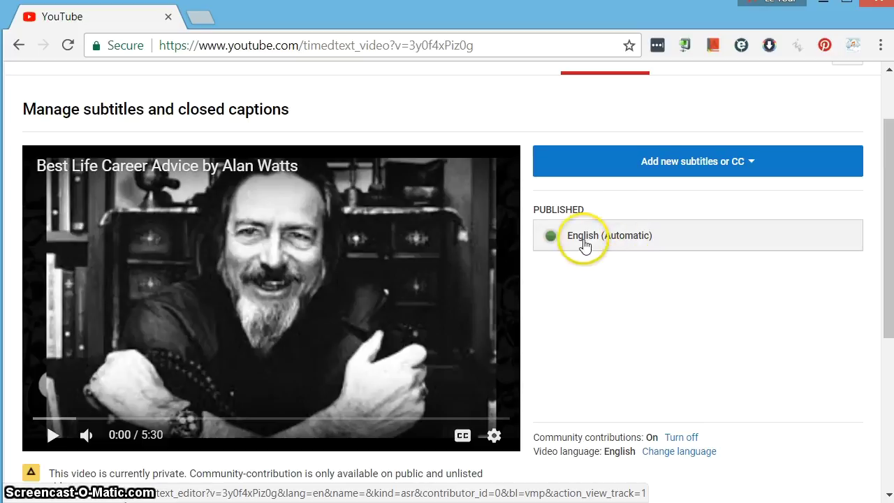
Open the published English (Automatic) caption track.
{"action": "left_click", "coordinate": [592, 244]}
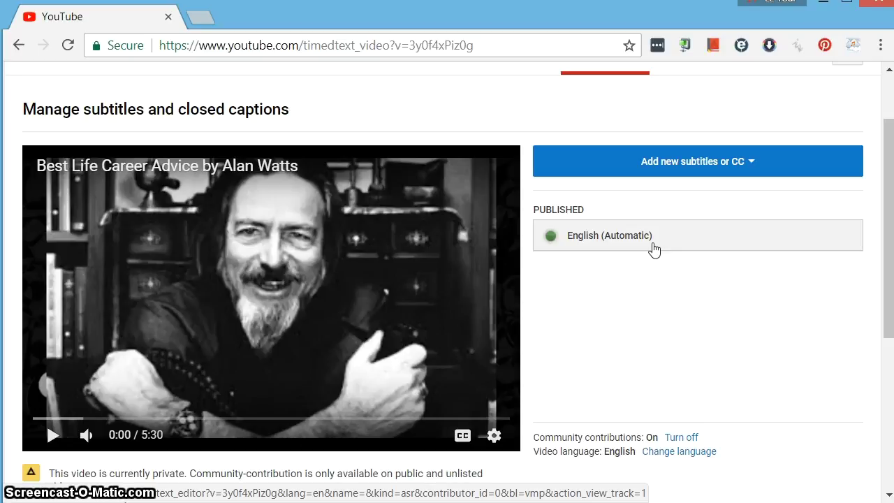
{"action": "left_click", "coordinate": [615, 254]}
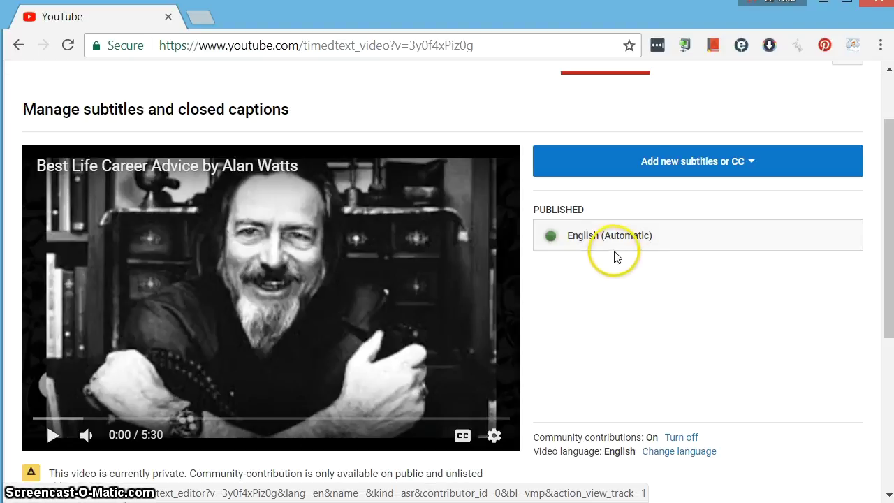
{"action": "left_click", "coordinate": [653, 255]}
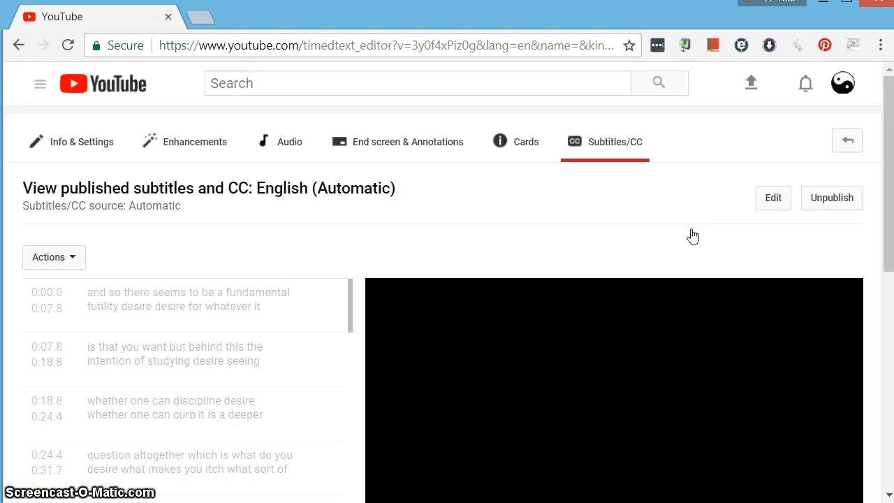
Edit the English (Automatic) track to get an editable transcript with start and end timings.
{"action": "left_click", "coordinate": [643, 246]}
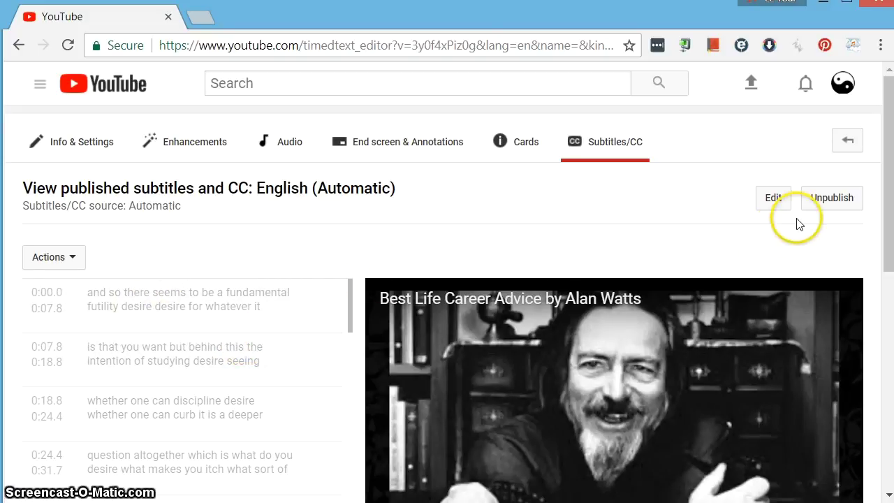
{"action": "left_click", "coordinate": [774, 198]}
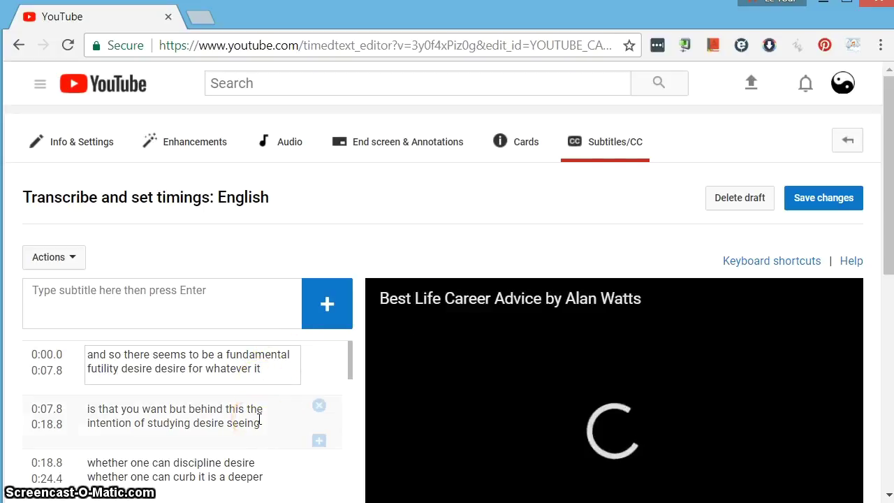
{"action": "scroll", "coordinate": [259, 420], "scroll_direction": "down", "scroll_amount": 2}
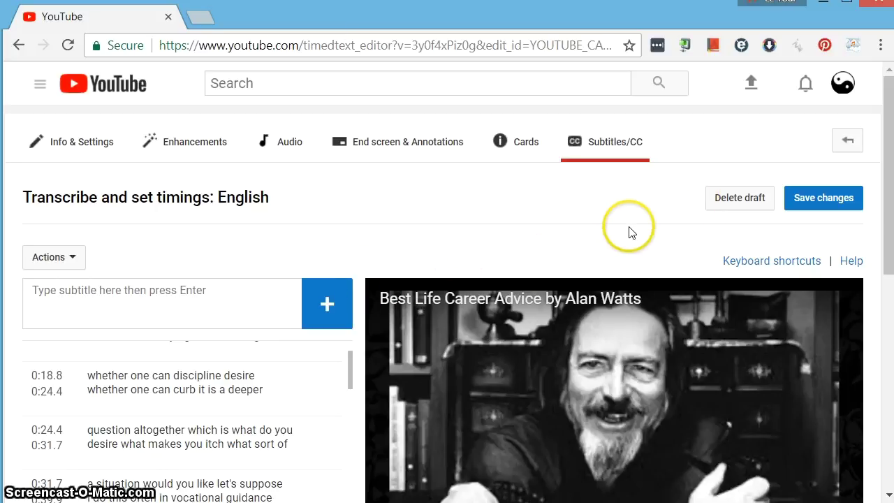
Save and publish the English captions, then go to the video's Info & Settings page.
{"action": "left_click", "coordinate": [821, 202]}
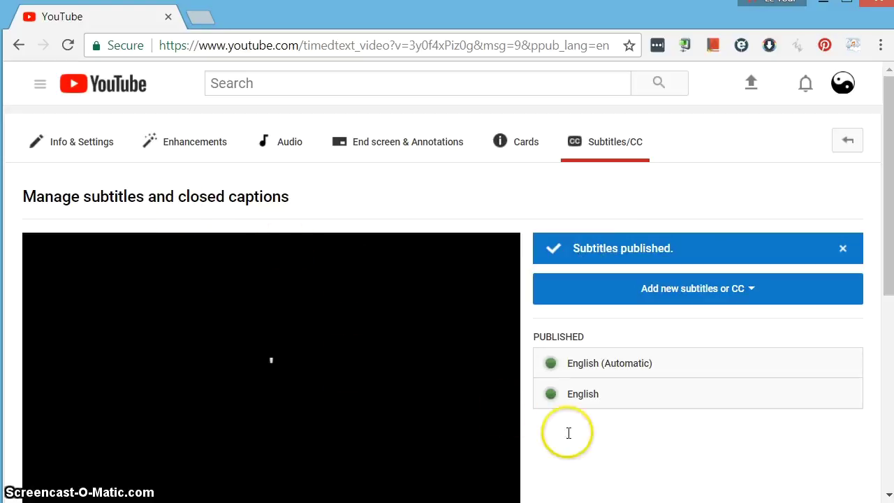
{"action": "left_click_drag", "start_coordinate": [888, 258], "coordinate": [878, 299]}
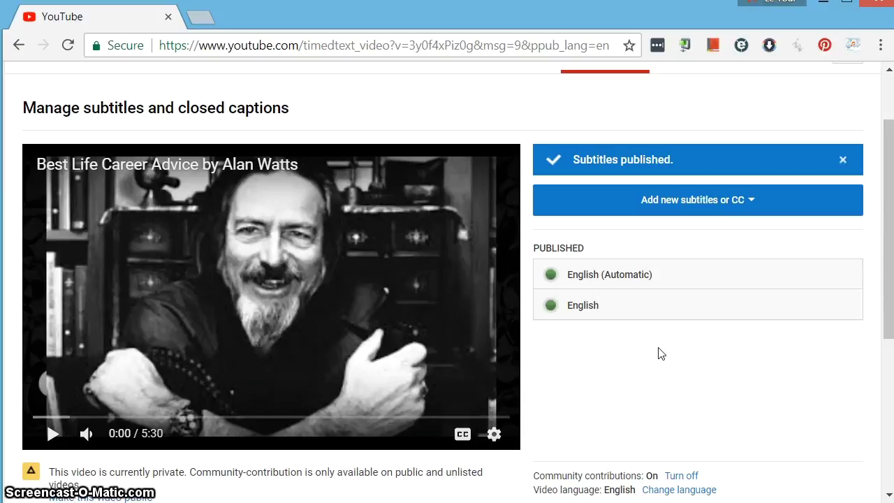
{"action": "scroll", "coordinate": [661, 354], "scroll_direction": "up", "scroll_amount": 2}
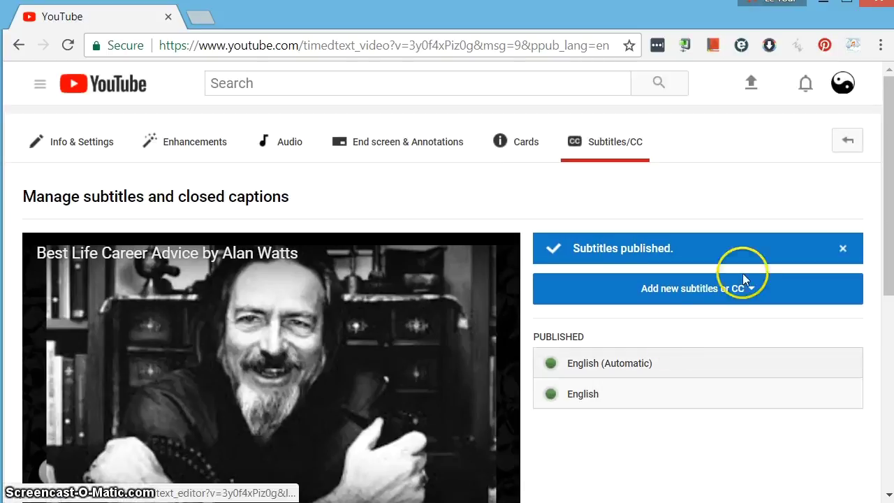
{"action": "left_click", "coordinate": [850, 143]}
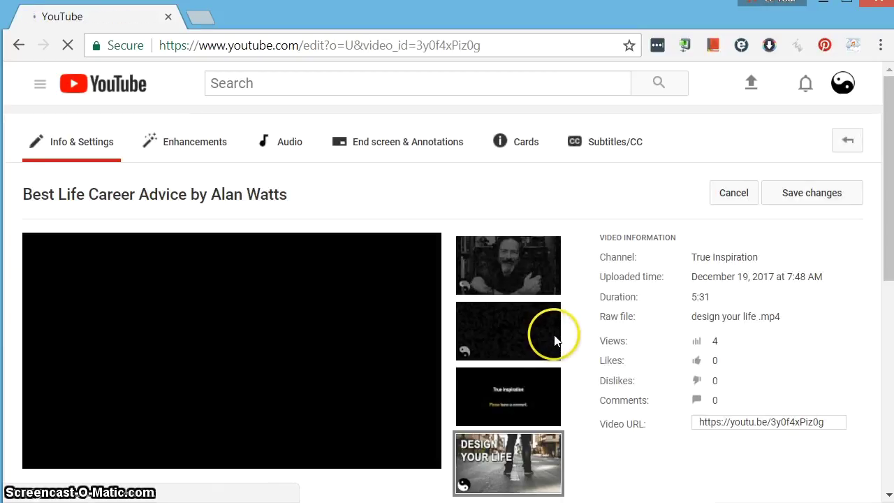
Check the video's tags include yt:cc=on against the Notepad++ note, then return to Video Manager.
{"action": "scroll", "coordinate": [616, 356], "scroll_direction": "down", "scroll_amount": 4}
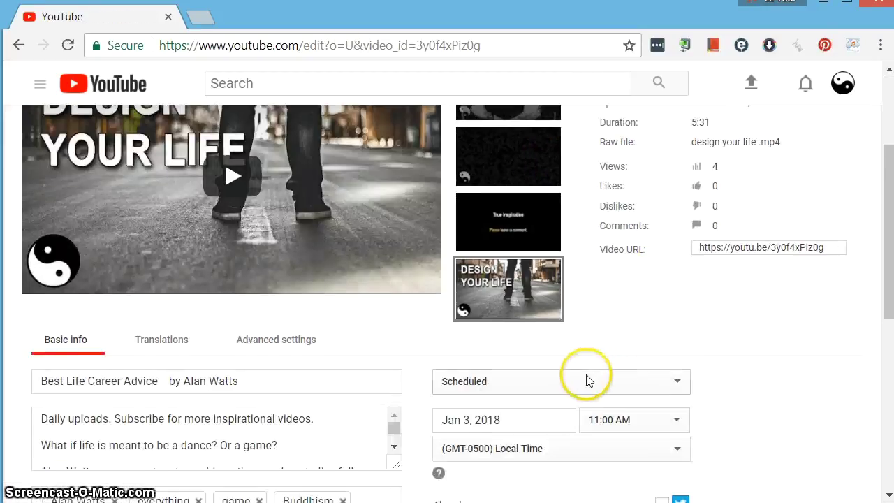
{"action": "scroll", "coordinate": [393, 361], "scroll_direction": "down", "scroll_amount": 4}
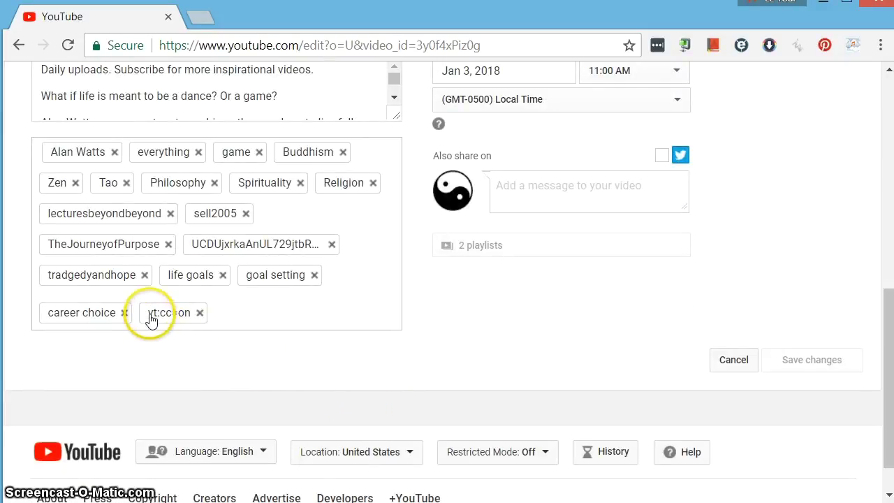
{"action": "left_click", "coordinate": [379, 502]}
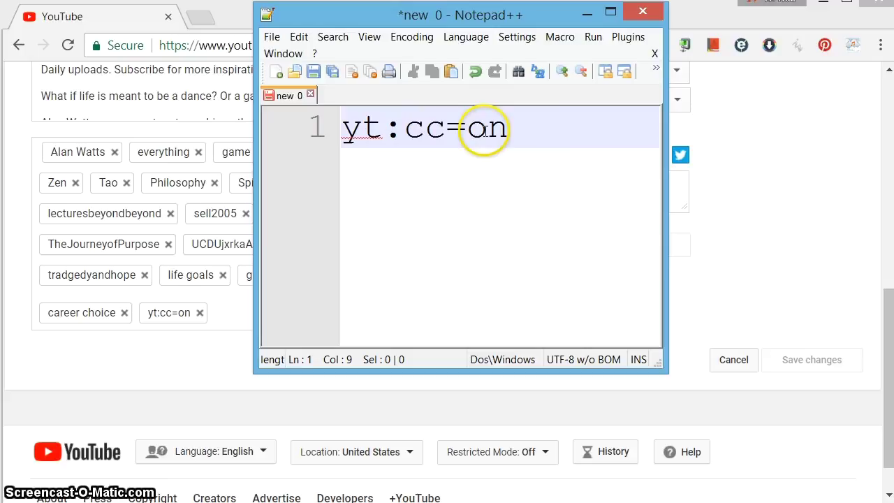
{"action": "left_click", "coordinate": [587, 14]}
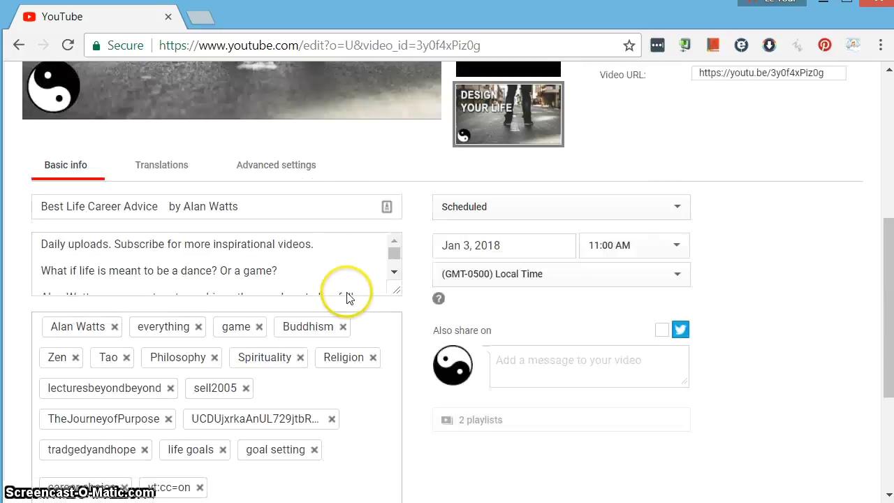
{"action": "scroll", "coordinate": [344, 296], "scroll_direction": "up", "scroll_amount": 4}
{"action": "scroll", "coordinate": [339, 379], "scroll_direction": "up", "scroll_amount": 4}
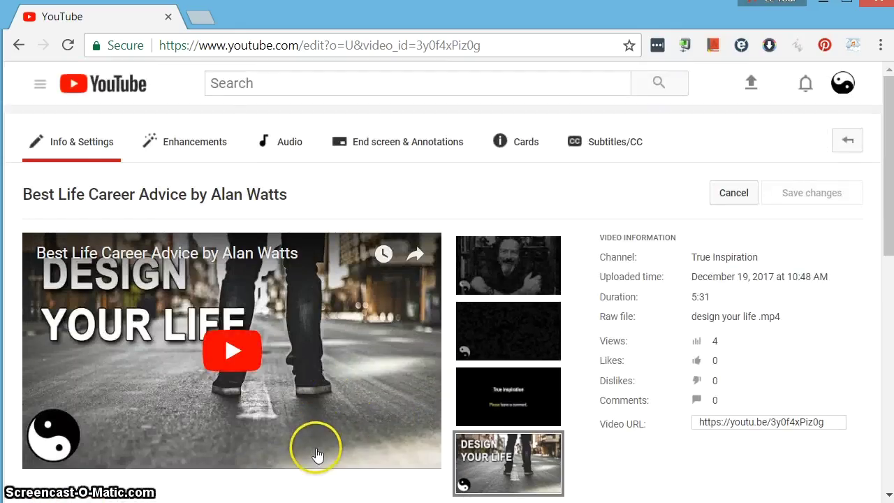
{"action": "left_click", "coordinate": [849, 142]}
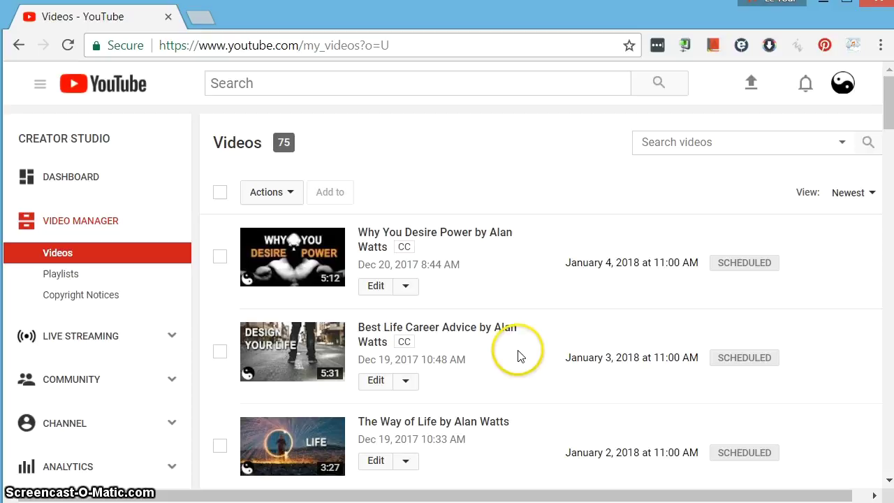
Open Best Life Career Advice in a new tab and play it to confirm captions show.
{"action": "right_click", "coordinate": [475, 328]}
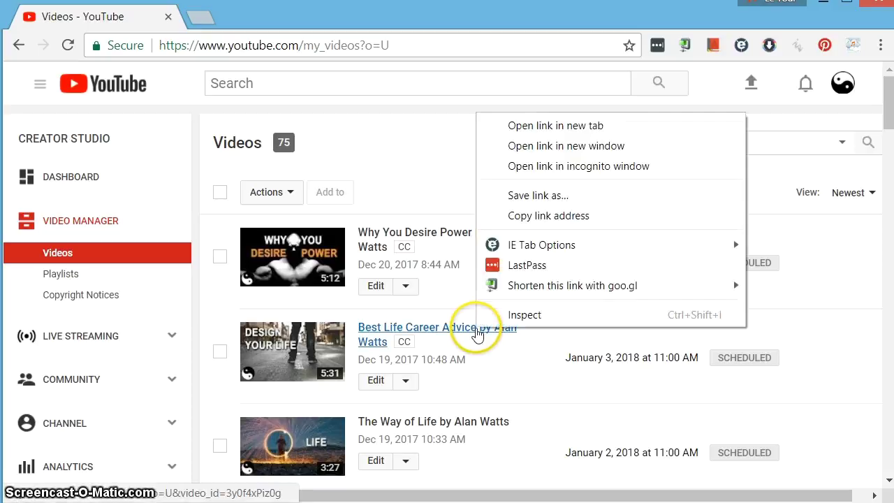
{"action": "left_click", "coordinate": [591, 126]}
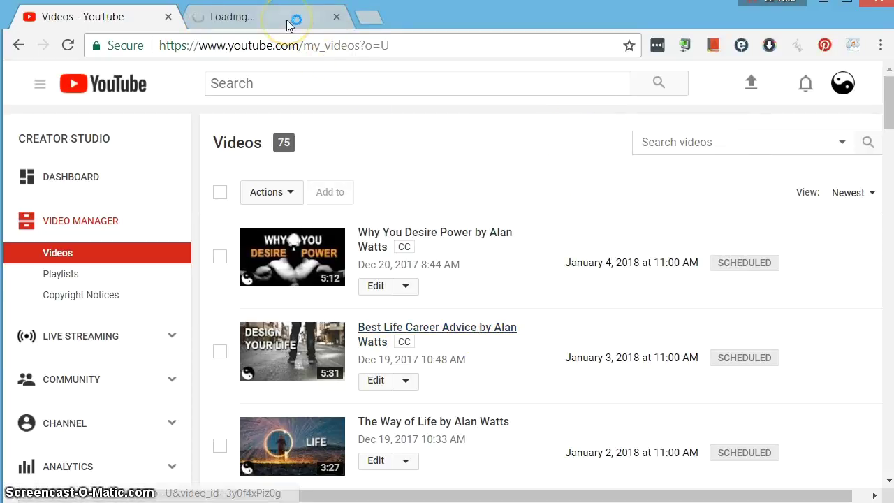
{"action": "left_click", "coordinate": [292, 18]}
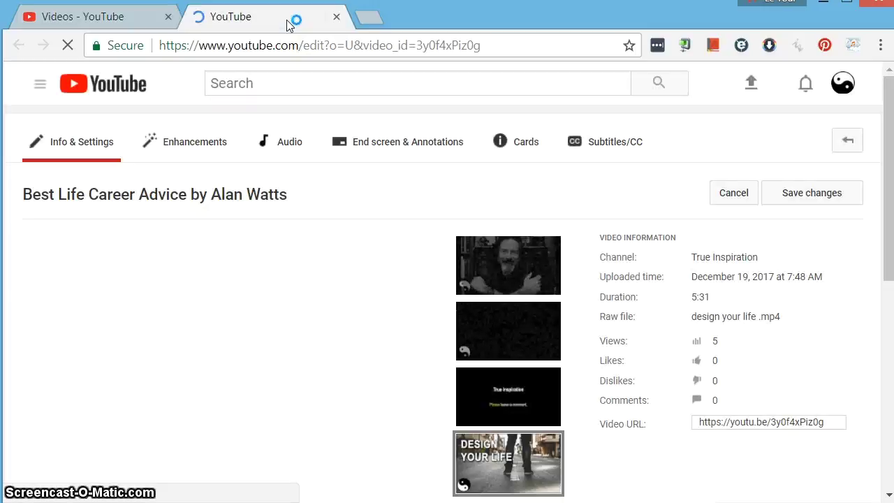
{"action": "scroll", "coordinate": [393, 203], "scroll_direction": "down", "scroll_amount": 2}
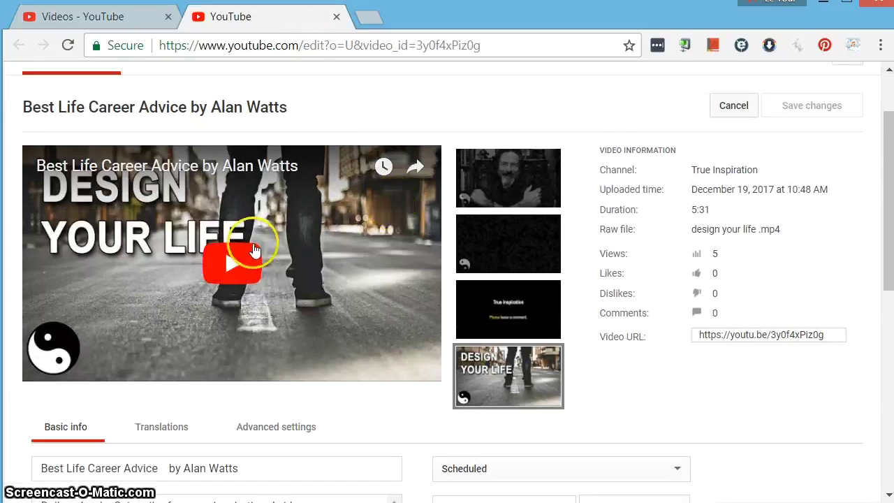
{"action": "left_click", "coordinate": [232, 266]}
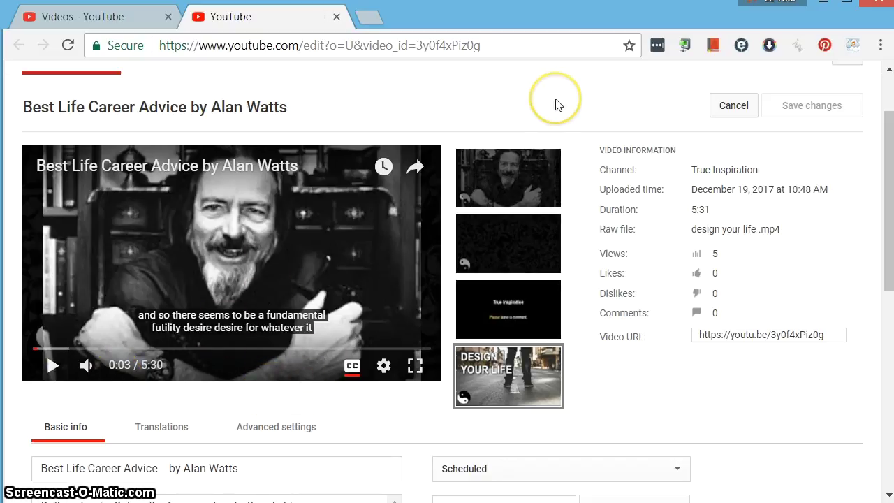
{"action": "left_click", "coordinate": [129, 20]}
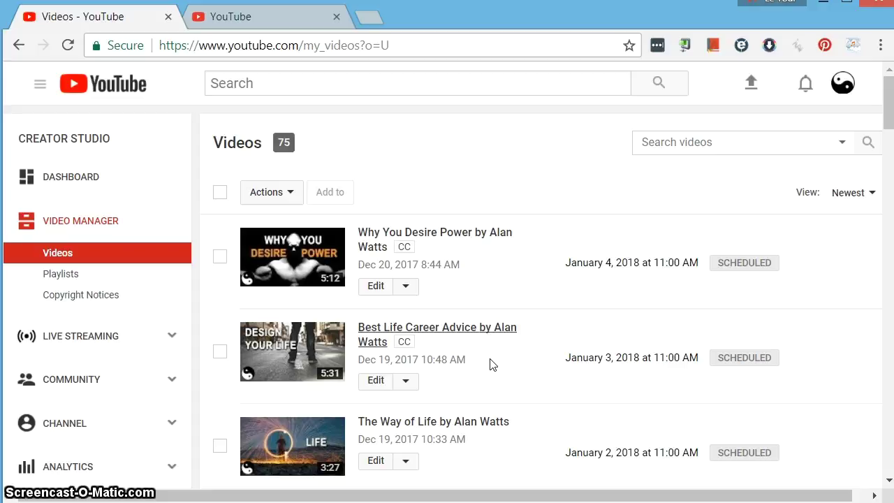
Bring the Notepad++ note with yt:cc=on forward, then return to the Upload defaults tab.
{"action": "left_click", "coordinate": [529, 363]}
{"action": "key", "text": "alt+Tab"}
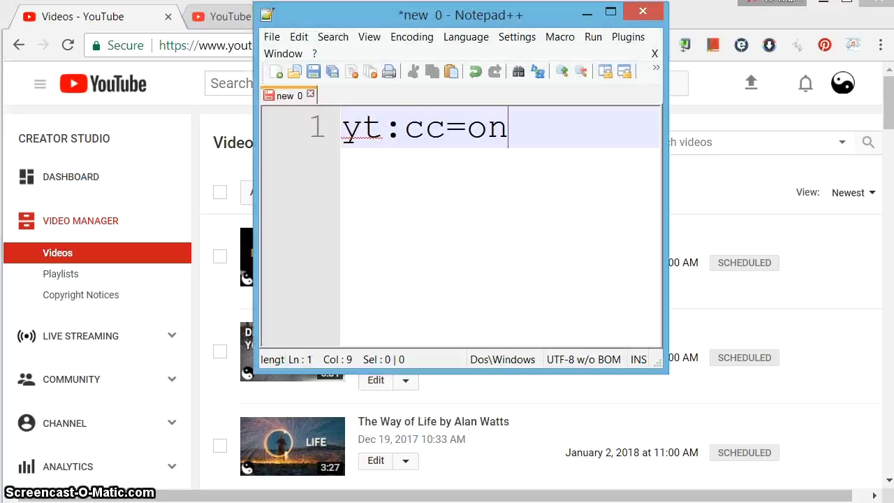
{"action": "left_click", "coordinate": [561, 127]}
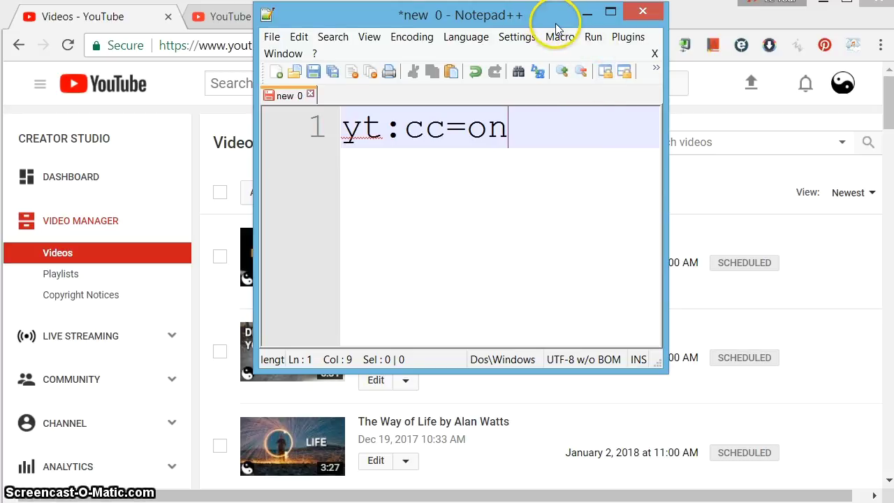
{"action": "left_click", "coordinate": [224, 16]}
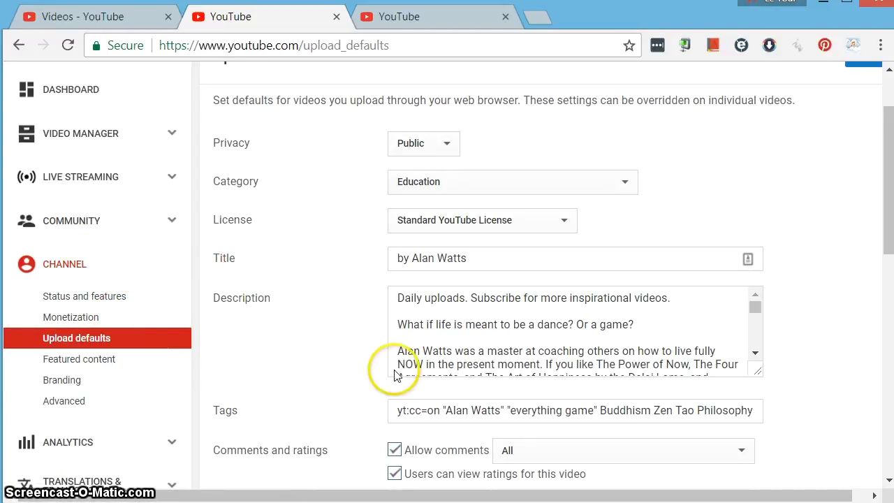
Select yt:cc=on at the start of the upload default tags and compare it with the Notepad++ note.
{"action": "left_click", "coordinate": [442, 412]}
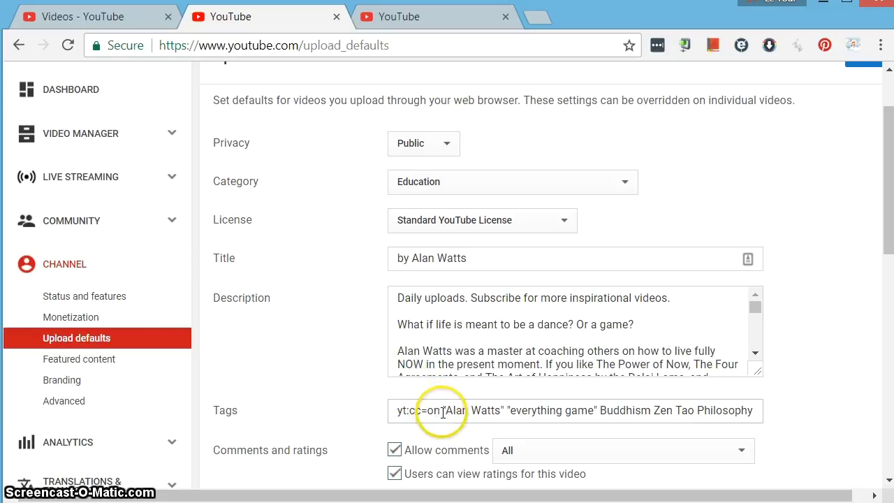
{"action": "left_click", "coordinate": [295, 377]}
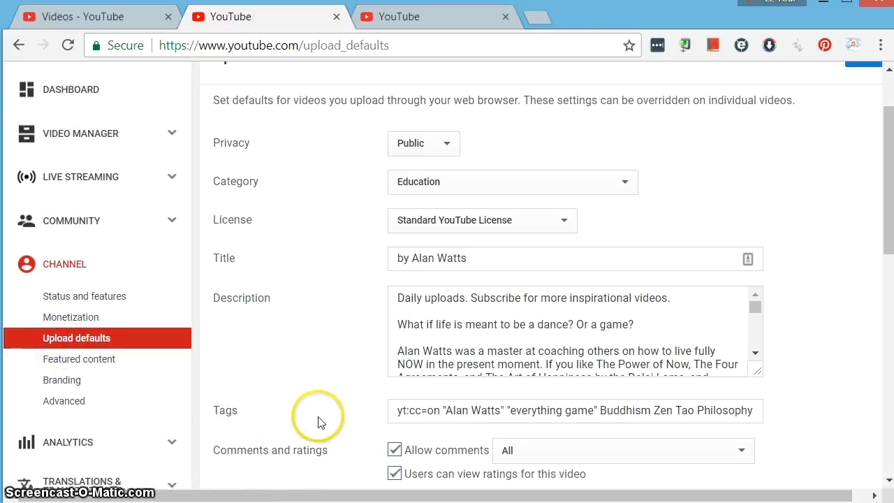
{"action": "left_click_drag", "start_coordinate": [440, 419], "coordinate": [392, 410]}
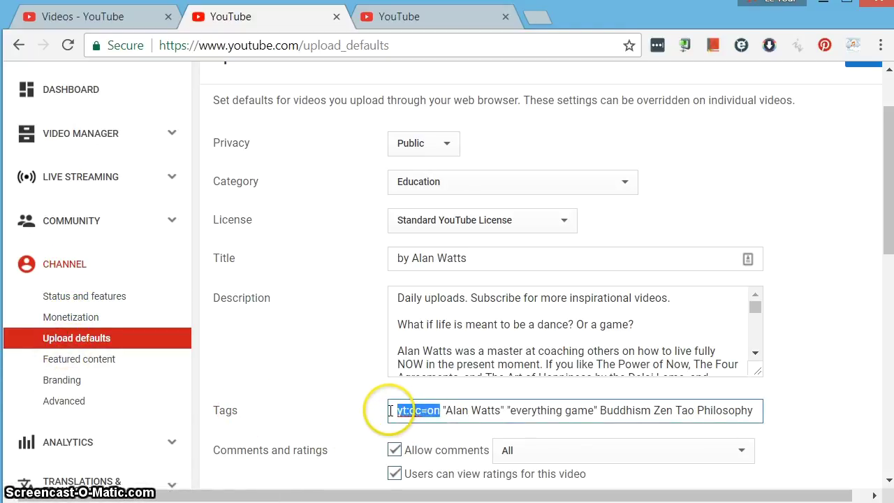
{"action": "left_click", "coordinate": [435, 487]}
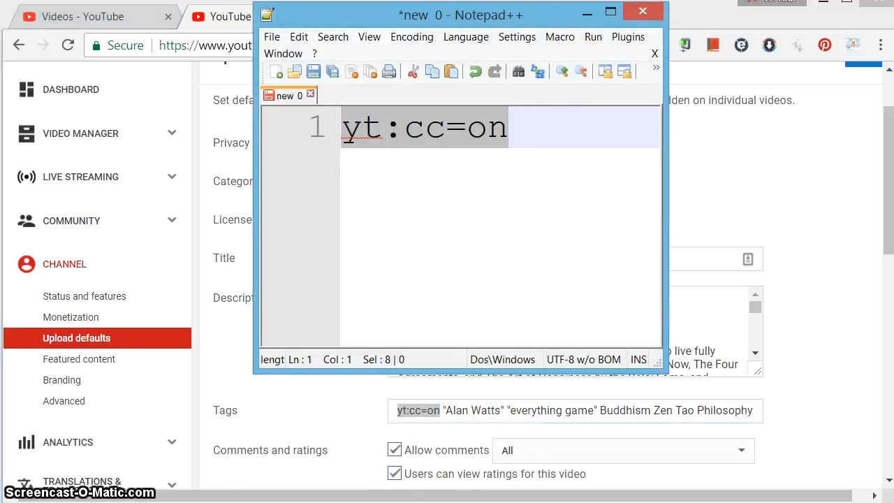
{"action": "left_click", "coordinate": [589, 15]}
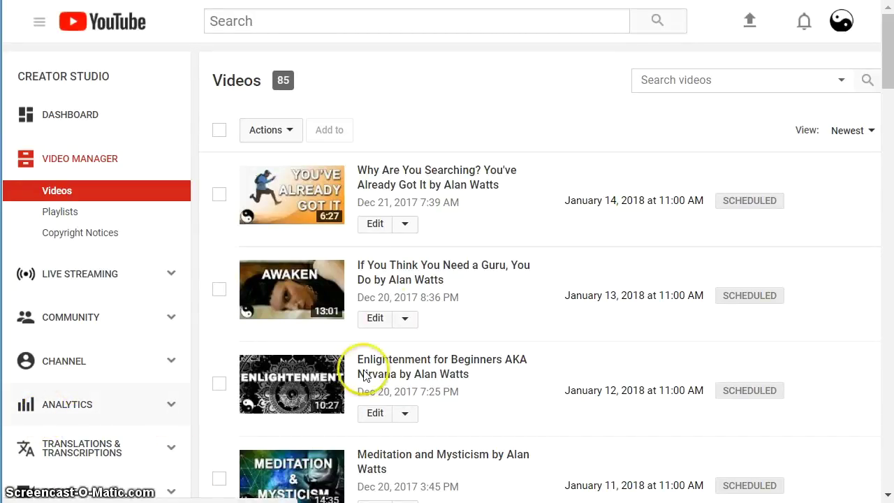
Tick Why Are You Searching?, If You Think You Need a Guru, Enlightenment for Beginners, and Meditation and Mysticism.
{"action": "left_click", "coordinate": [220, 197]}
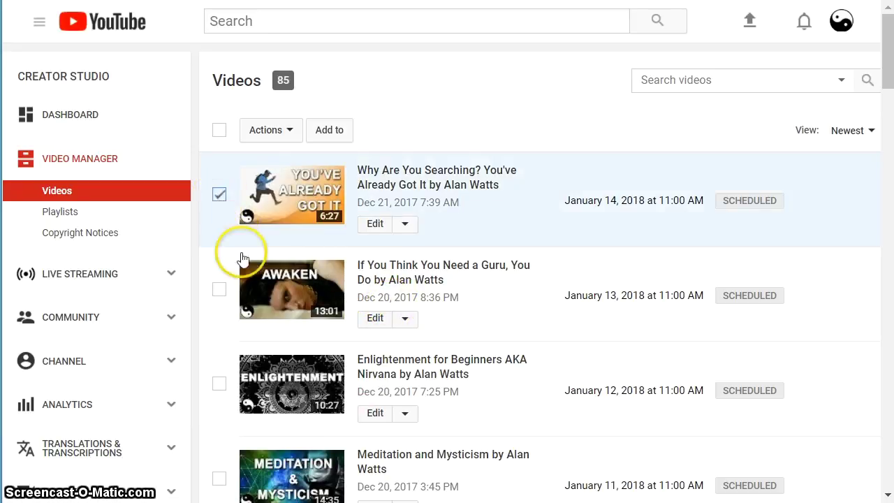
{"action": "left_click", "coordinate": [220, 292]}
{"action": "left_click", "coordinate": [219, 384]}
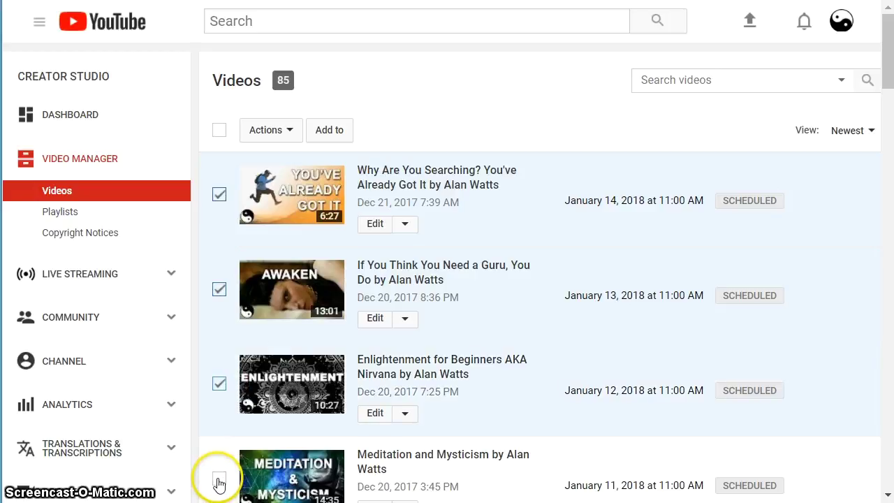
{"action": "left_click", "coordinate": [219, 478]}
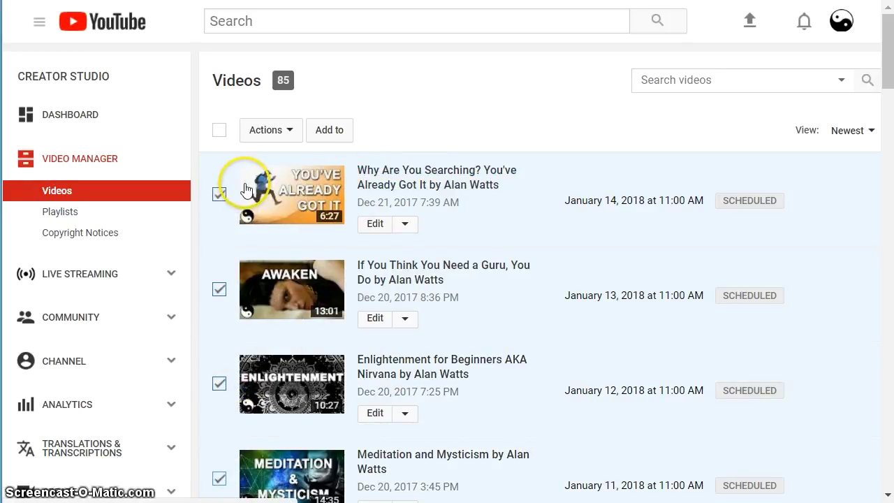
Bulk-edit their tags with Append to end, entering yt:cc=on and submitting.
{"action": "left_click", "coordinate": [286, 133]}
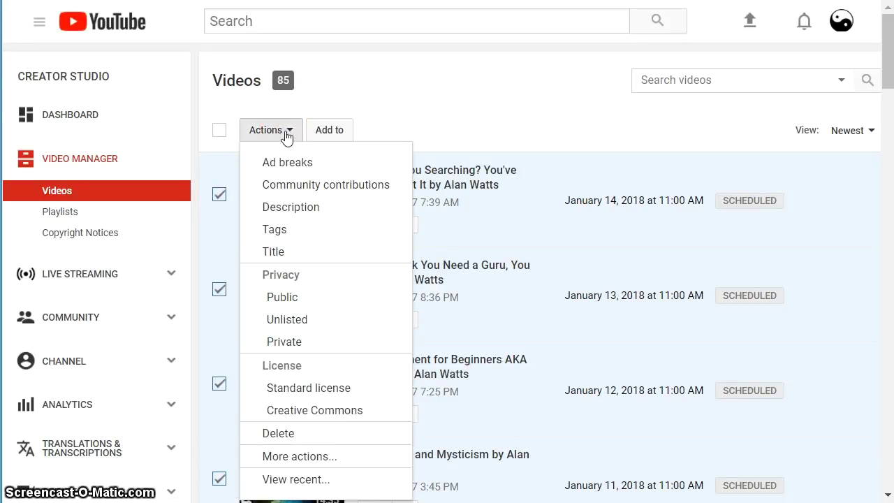
{"action": "left_click", "coordinate": [374, 241]}
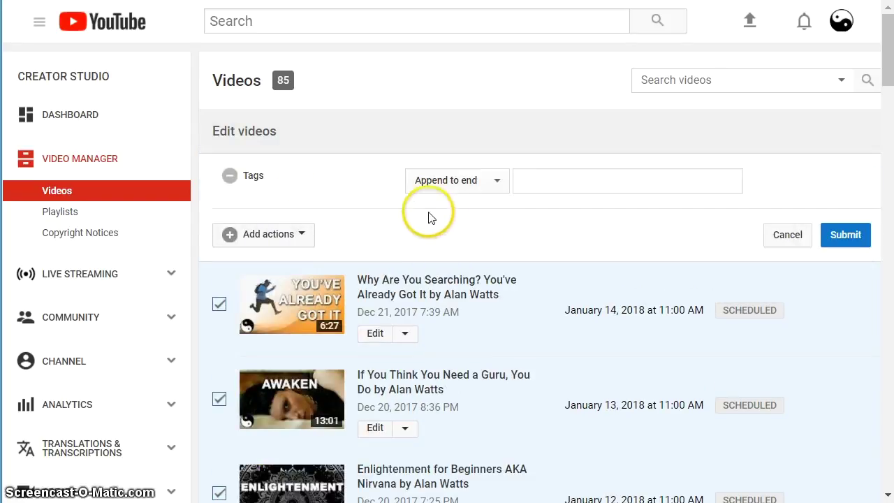
{"action": "left_click", "coordinate": [496, 183]}
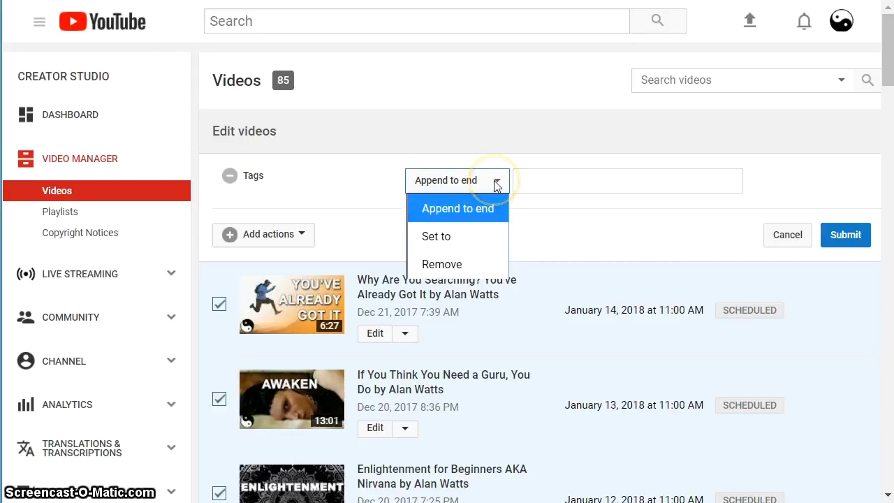
{"action": "left_click", "coordinate": [496, 183]}
{"action": "left_click", "coordinate": [549, 176]}
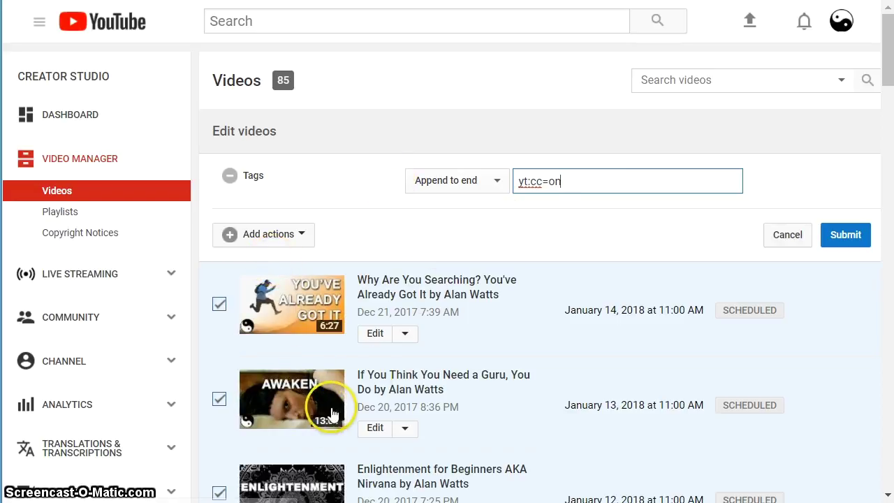
{"action": "left_click", "coordinate": [788, 237]}
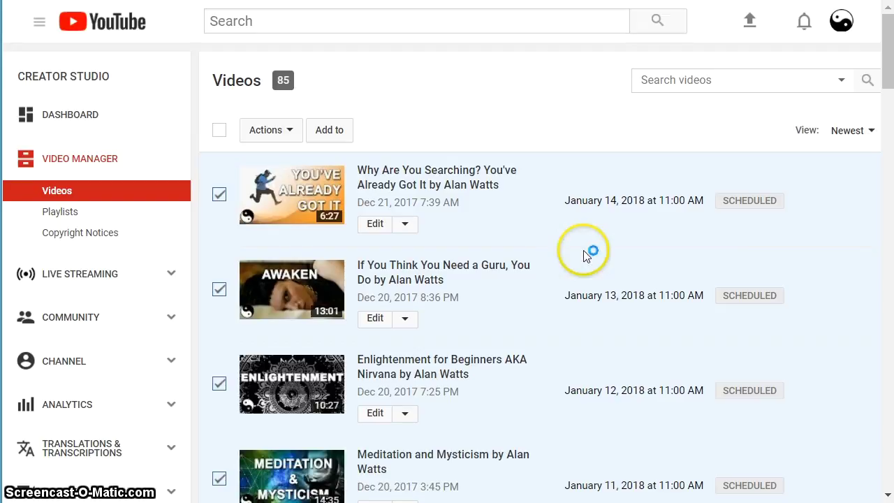